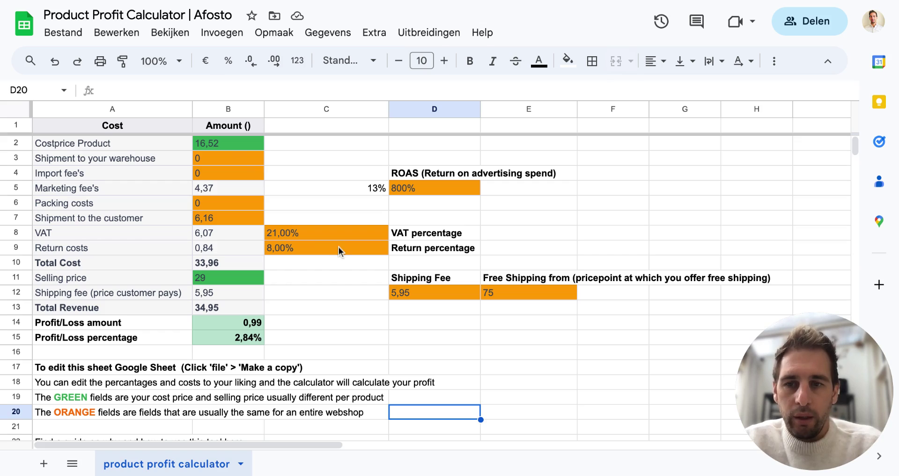
- Inspect the cost price, selling price, shipment, ROAS and marketing fee cells, ending on packing costs B6
{"action": "left_click", "coordinate": [329, 204]}
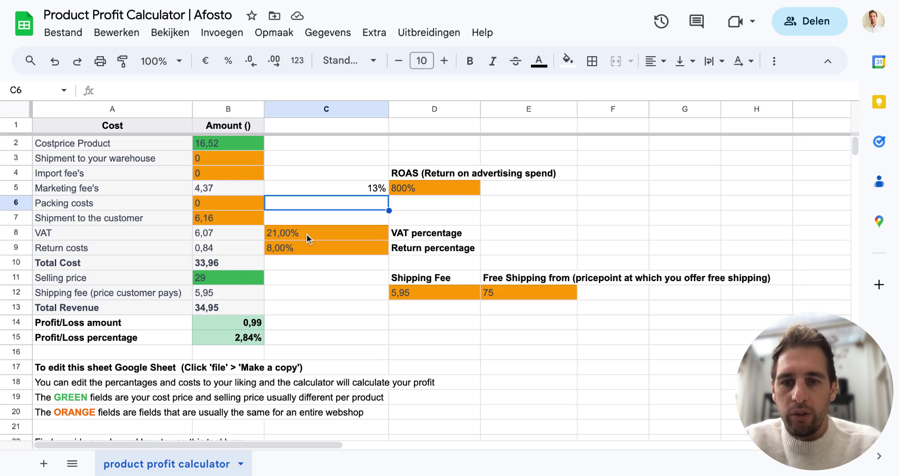
{"action": "left_click", "coordinate": [238, 143]}
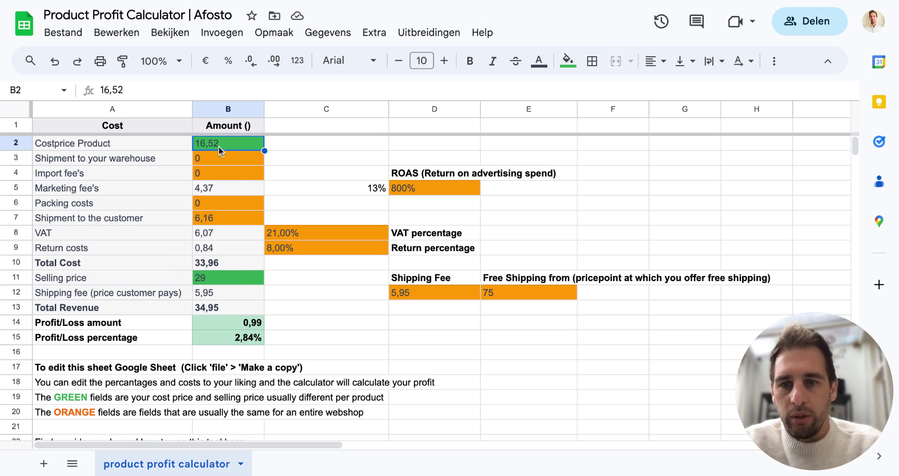
{"action": "left_click", "coordinate": [208, 276]}
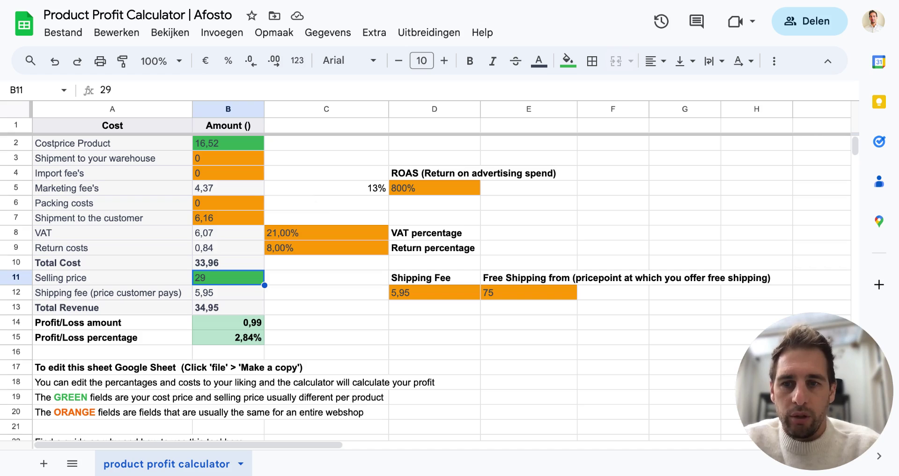
{"action": "left_click", "coordinate": [206, 160]}
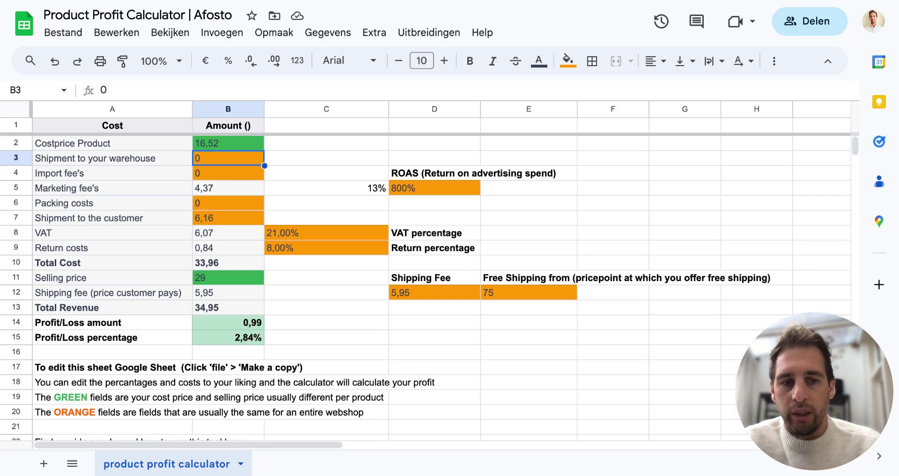
{"action": "key", "text": "Down"}
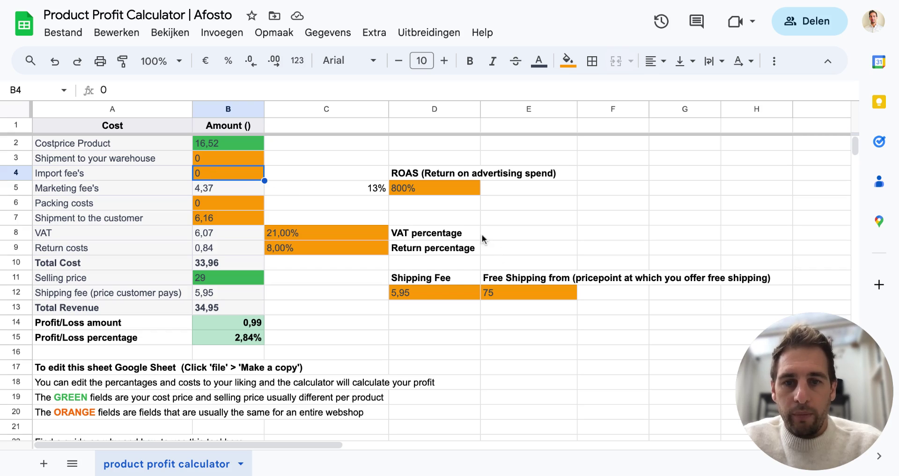
{"action": "left_click", "coordinate": [448, 193]}
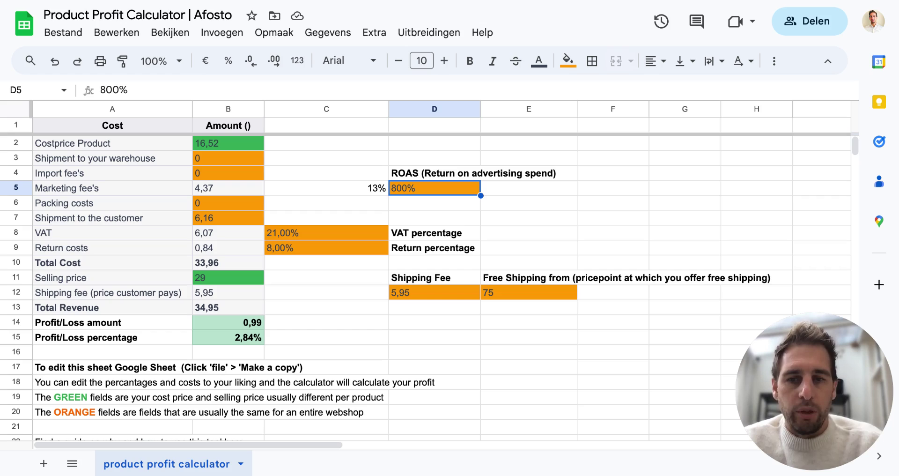
{"action": "left_click", "coordinate": [327, 188]}
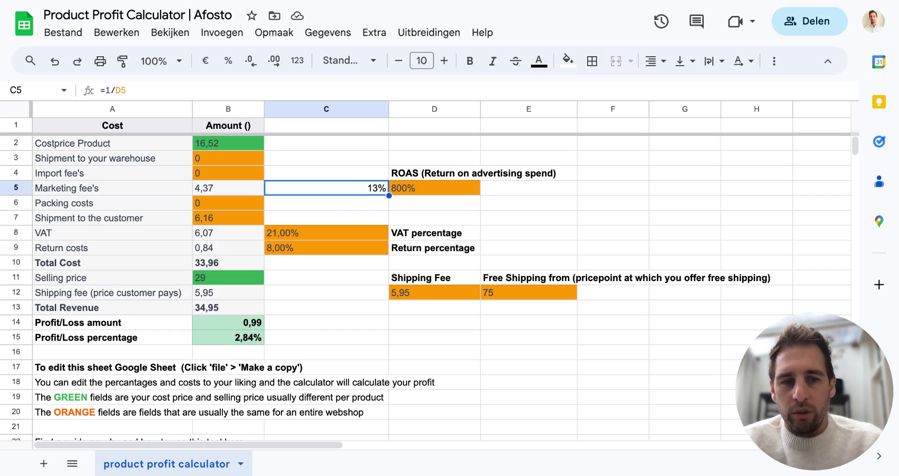
{"action": "left_click", "coordinate": [228, 188]}
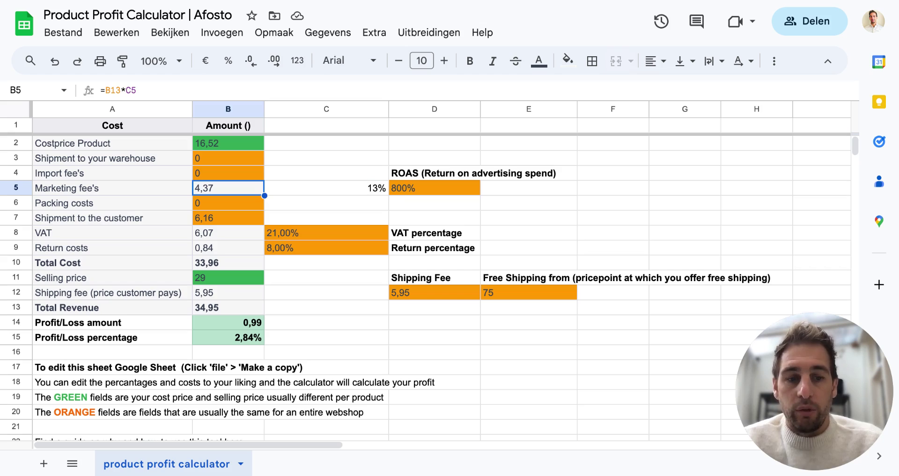
{"action": "left_click", "coordinate": [326, 188]}
{"action": "left_click", "coordinate": [228, 188]}
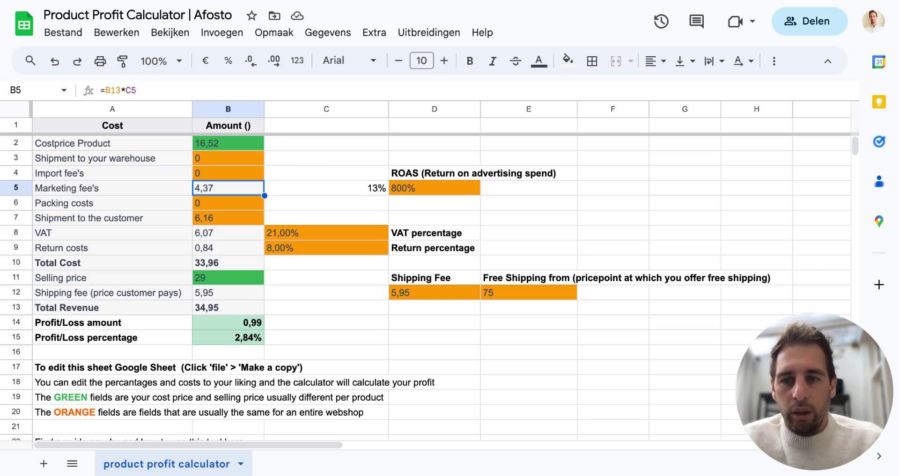
{"action": "left_click", "coordinate": [228, 203]}
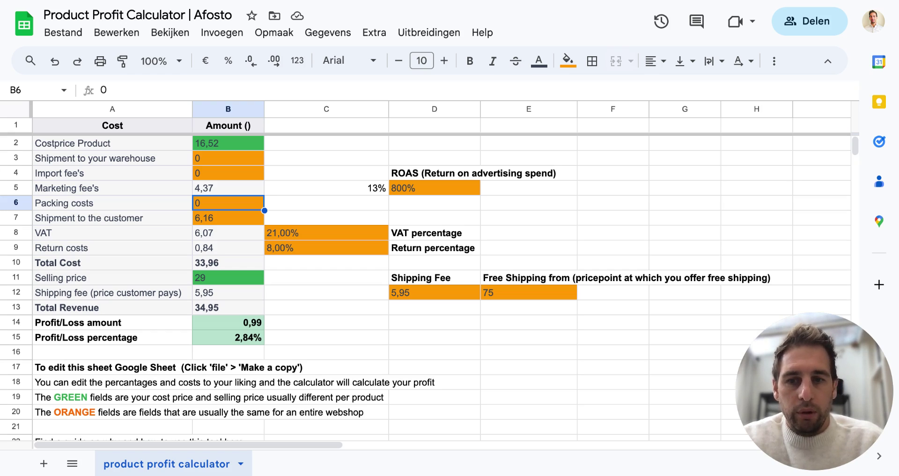
- Set the packing costs in B6 to 2
{"action": "type", "text": "2"}
{"action": "key", "text": "Right"}
{"action": "key", "text": "Left"}
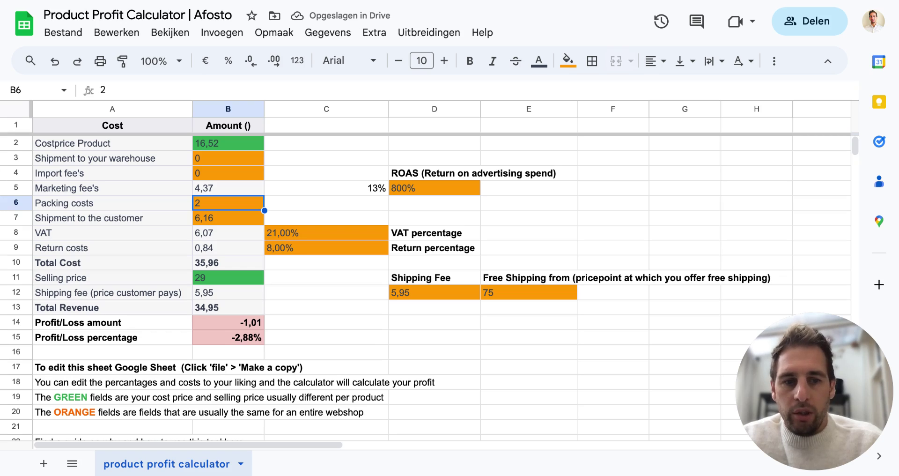
{"action": "key", "text": "Up"}
{"action": "key", "text": "Up"}
{"action": "key", "text": "Up"}
{"action": "key", "text": "Up"}
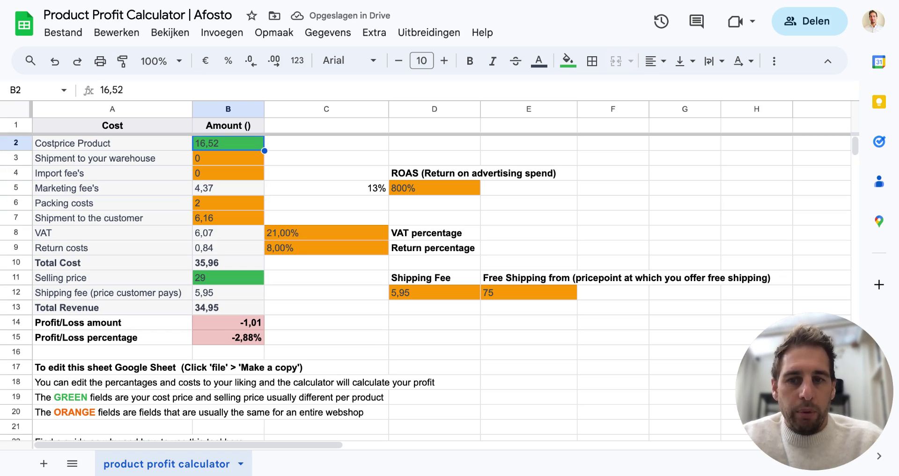
{"action": "key", "text": "Down"}
{"action": "key", "text": "Down"}
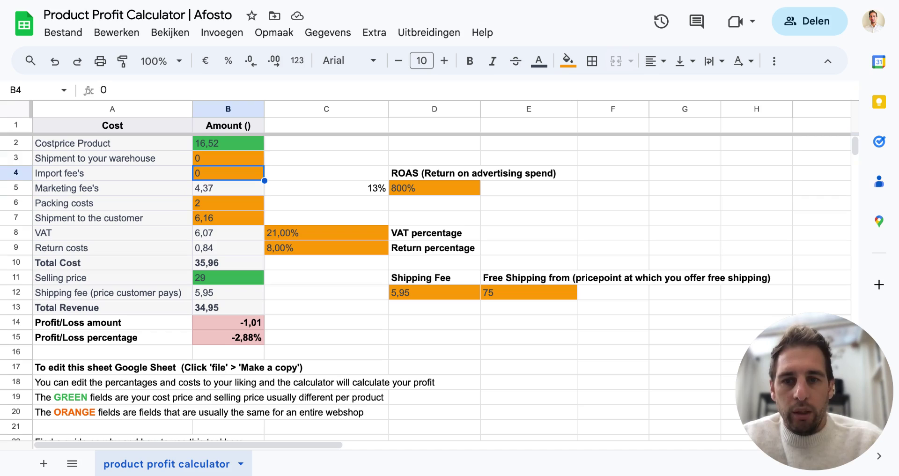
{"action": "key", "text": "Up"}
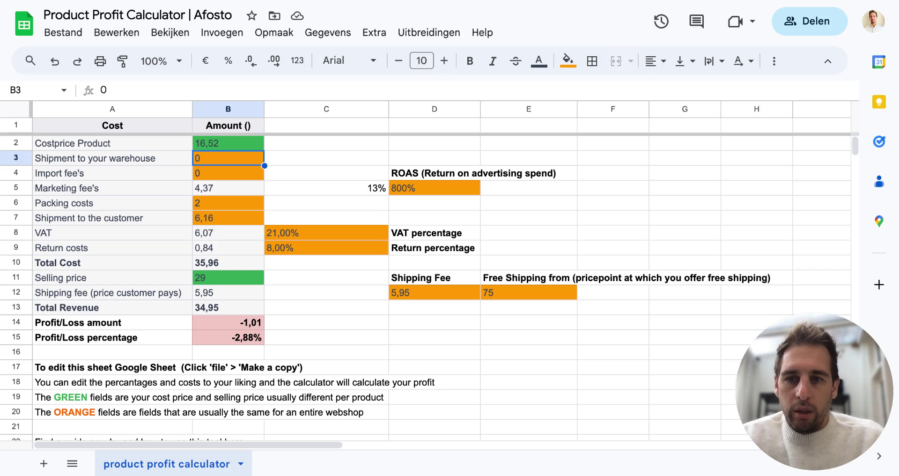
- Enter 0,5 as warehouse shipment cost and 0,2 as import fees, returning to B2
{"action": "type", "text": "0,5"}
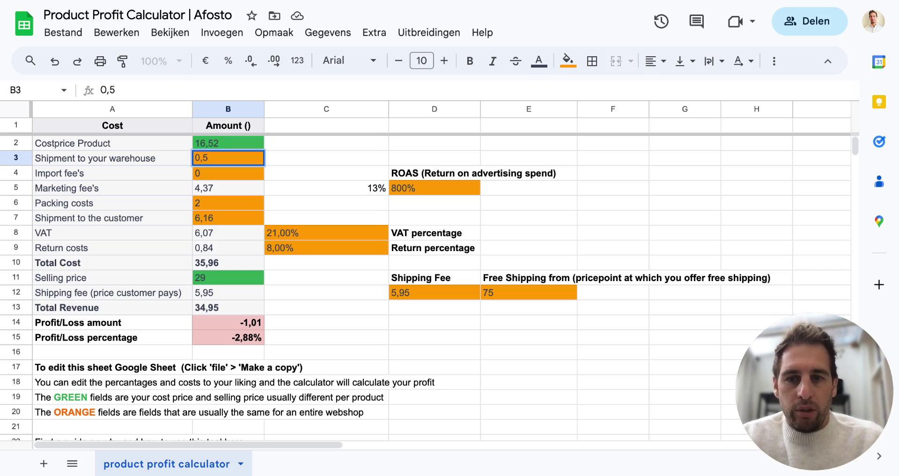
{"action": "key", "text": "Tab"}
{"action": "key", "text": "Return"}
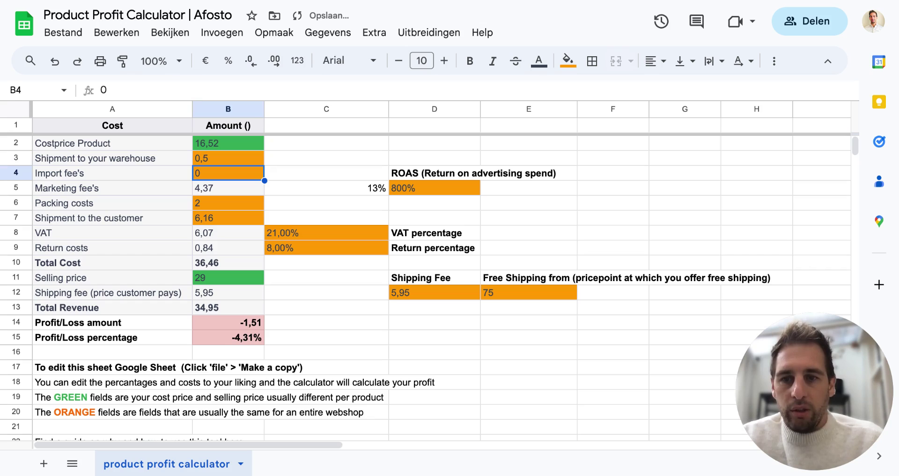
{"action": "type", "text": "0,"}
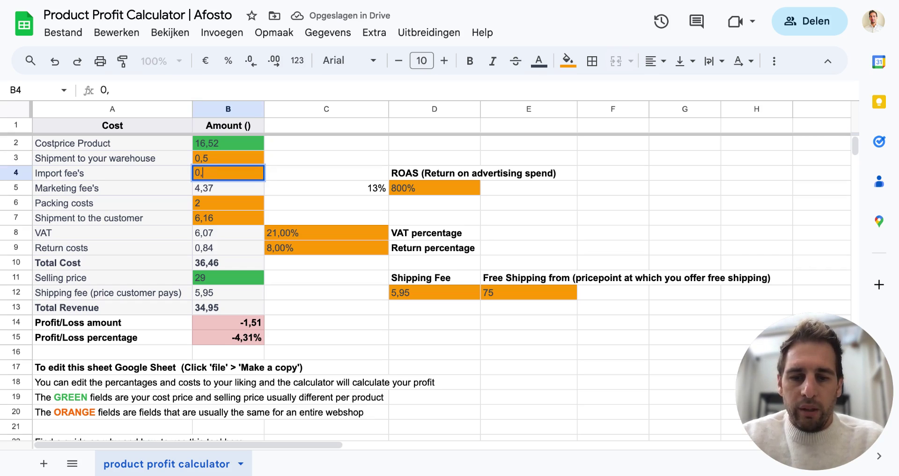
{"action": "type", "text": "2"}
{"action": "key", "text": "Tab"}
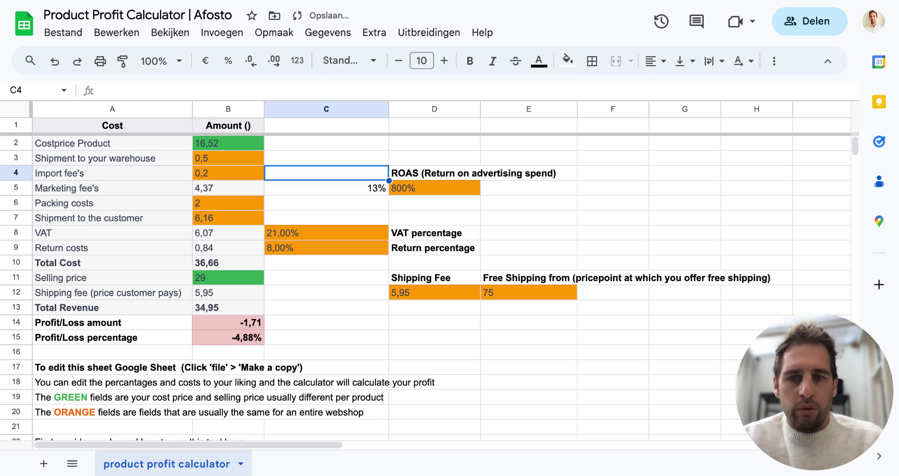
{"action": "key", "text": "Left"}
{"action": "key", "text": "Up"}
{"action": "key", "text": "Up"}
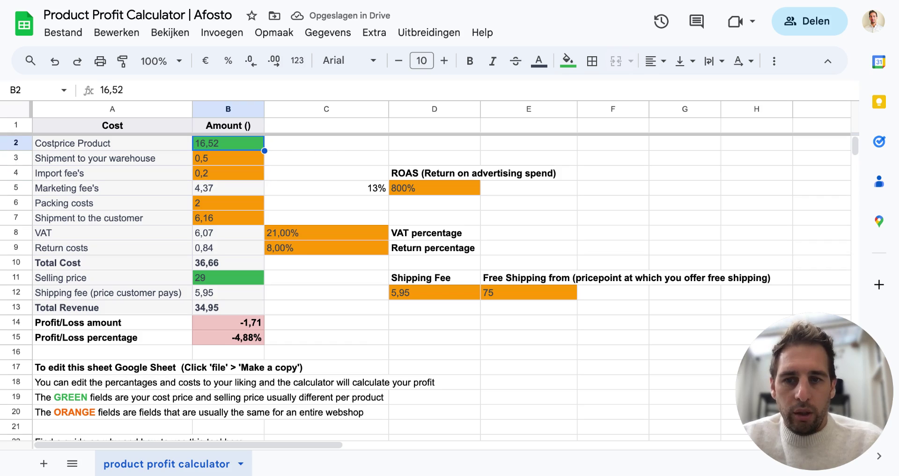
{"action": "key", "text": "Down"}
{"action": "key", "text": "Down"}
{"action": "key", "text": "Up"}
{"action": "key", "text": "Up"}
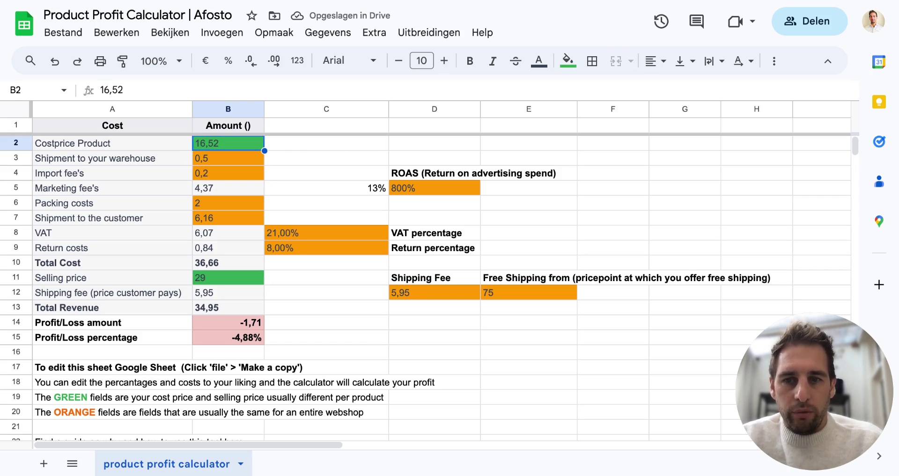
- Change the product cost price in B2 to 16
{"action": "type", "text": "16"}
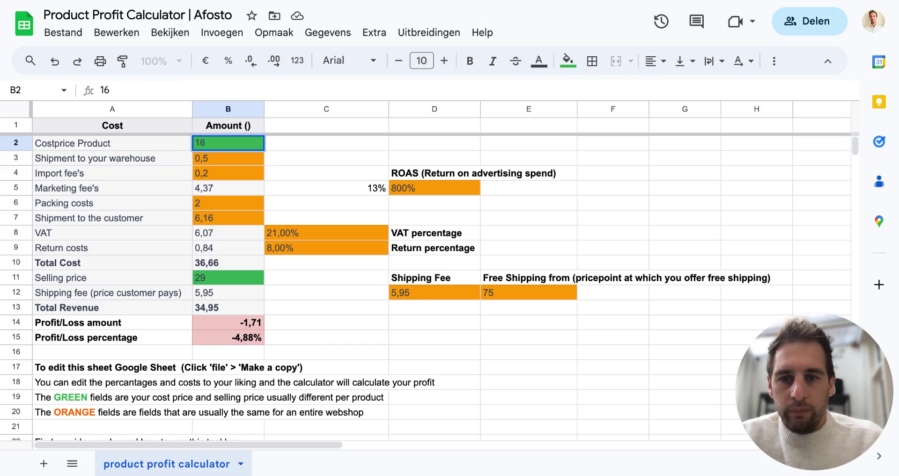
{"action": "key", "text": "Return"}
{"action": "key", "text": "Down"}
{"action": "key", "text": "Down"}
{"action": "key", "text": "Up"}
{"action": "key", "text": "Down"}
- Review ROAS in D5, packing costs, customer shipment cost and the VAT percentage in C8
{"action": "key", "text": "Right"}
{"action": "key", "text": "Right"}
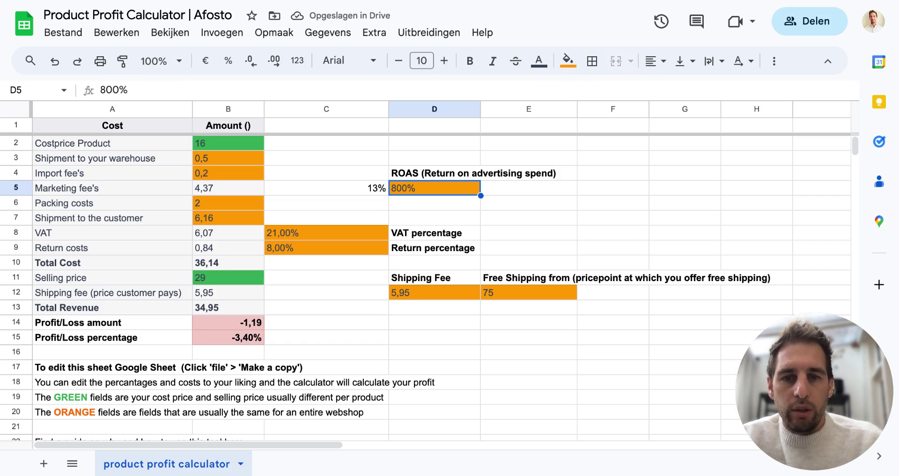
{"action": "key", "text": "Left"}
{"action": "key", "text": "Left"}
{"action": "key", "text": "Down"}
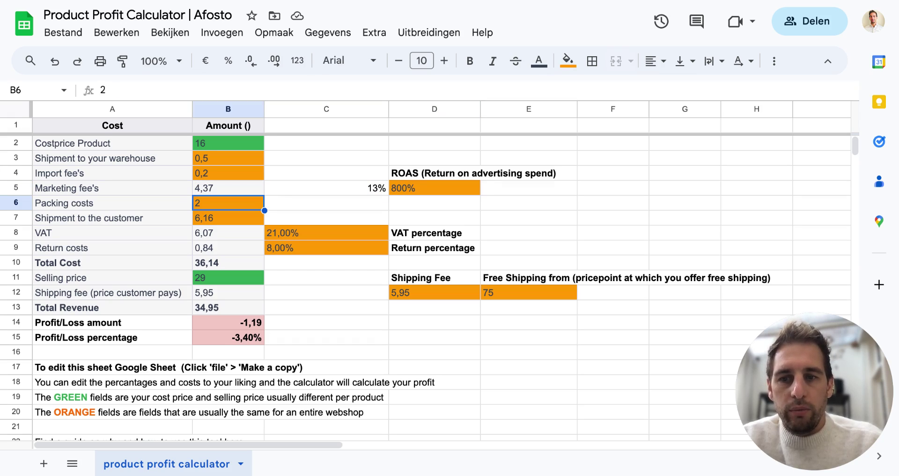
{"action": "key", "text": "Down"}
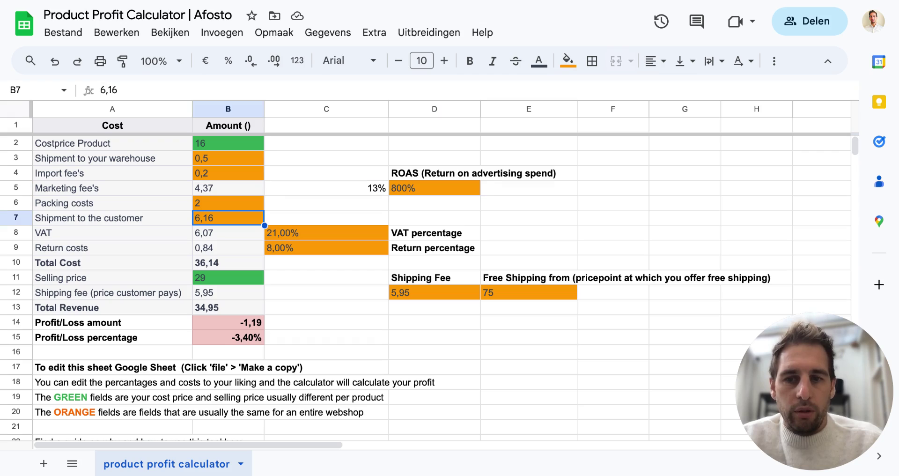
{"action": "key", "text": "Down"}
{"action": "key", "text": "Right"}
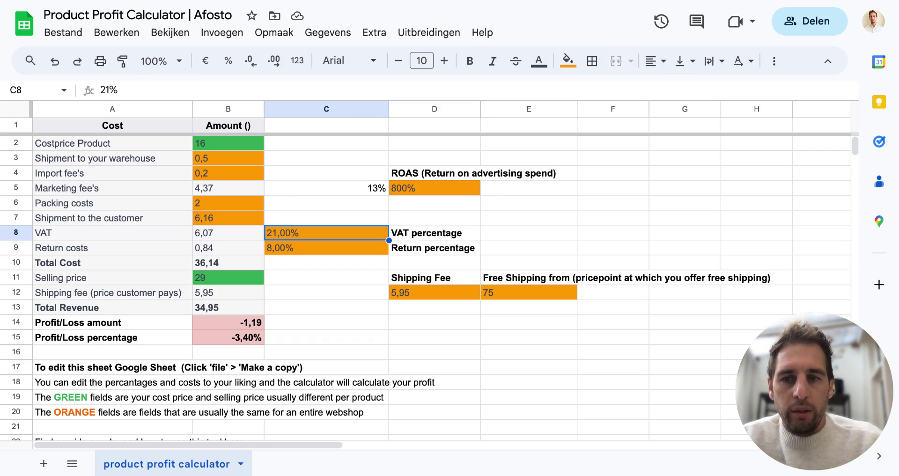
{"action": "key", "text": "Up"}
{"action": "key", "text": "Left"}
{"action": "key", "text": "Left"}
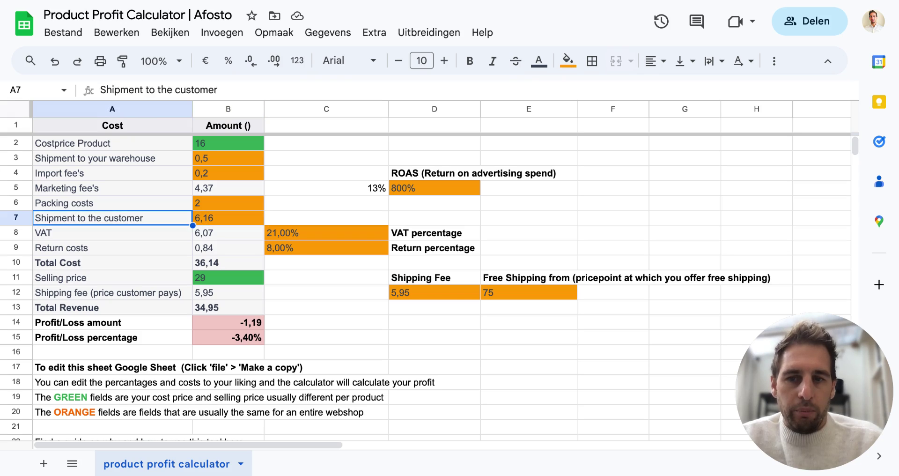
{"action": "key", "text": "Right"}
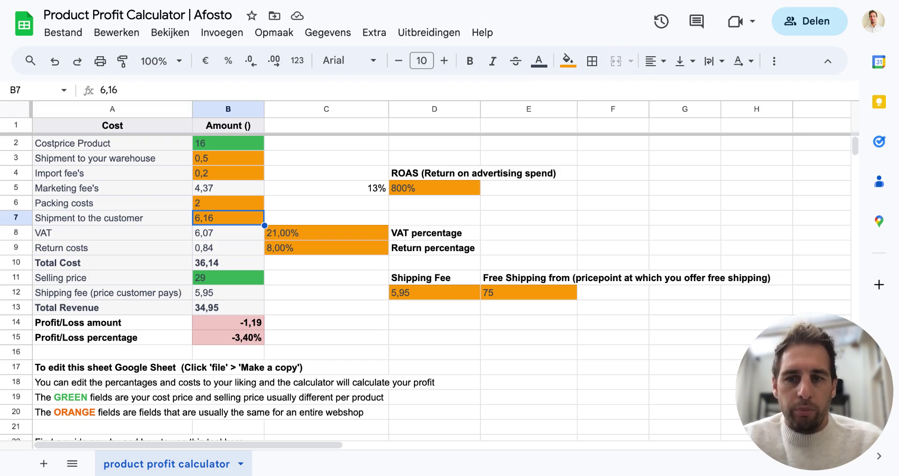
{"action": "key", "text": "Right"}
{"action": "key", "text": "Down"}
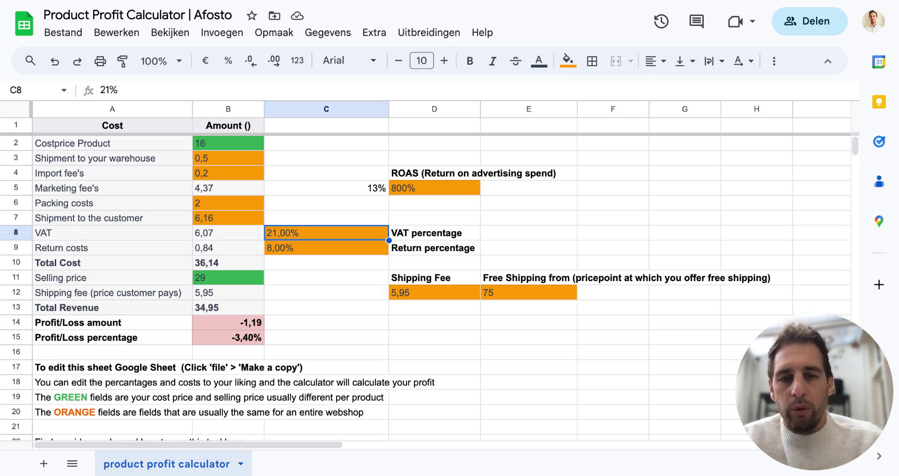
- Enter 20% as the return percentage in C9
{"action": "left_click", "coordinate": [326, 247]}
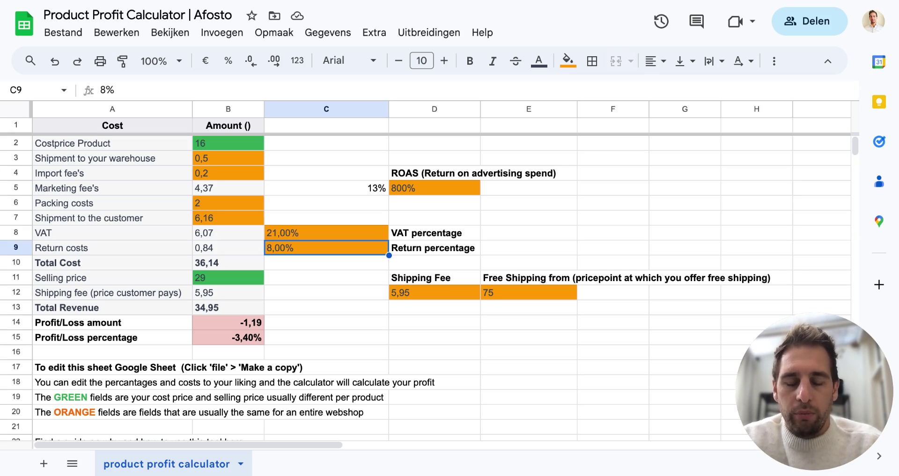
{"action": "type", "text": "20%"}
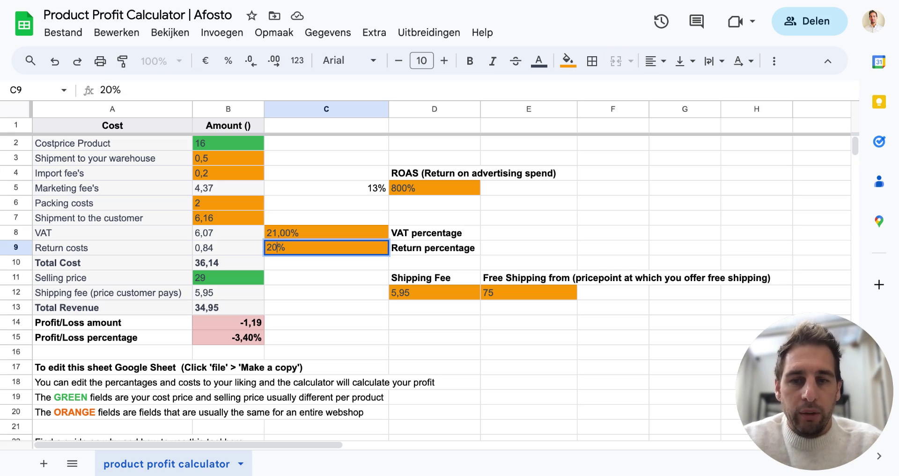
{"action": "key", "text": "Tab"}
{"action": "left_click", "coordinate": [326, 248]}
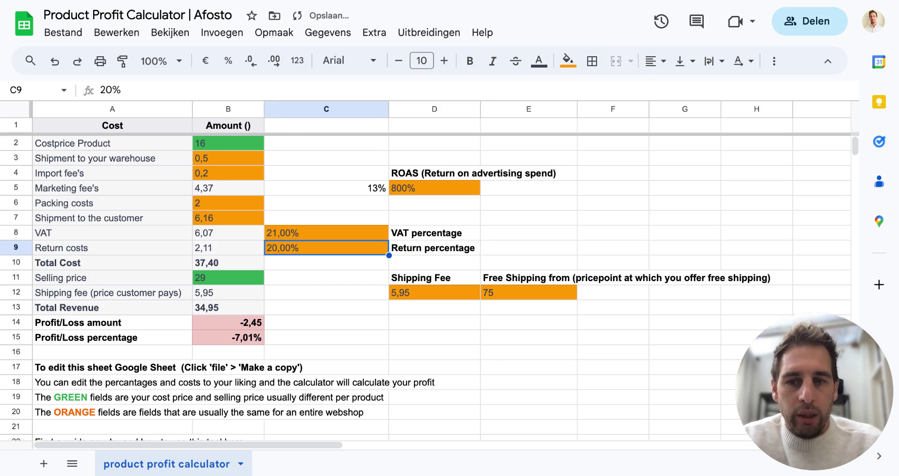
- Check the return costs formula in B9 and the total cost formula in B10
{"action": "left_click", "coordinate": [228, 247]}
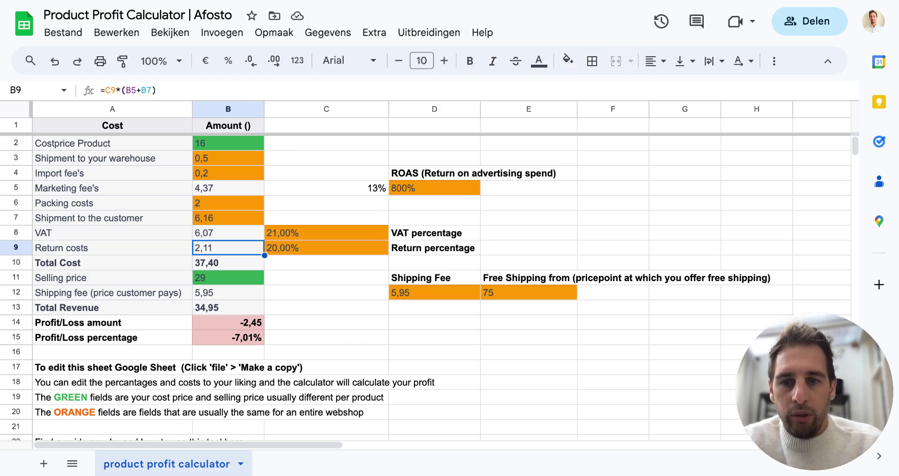
{"action": "left_click", "coordinate": [327, 248]}
{"action": "left_click", "coordinate": [228, 248]}
{"action": "left_click", "coordinate": [228, 263]}
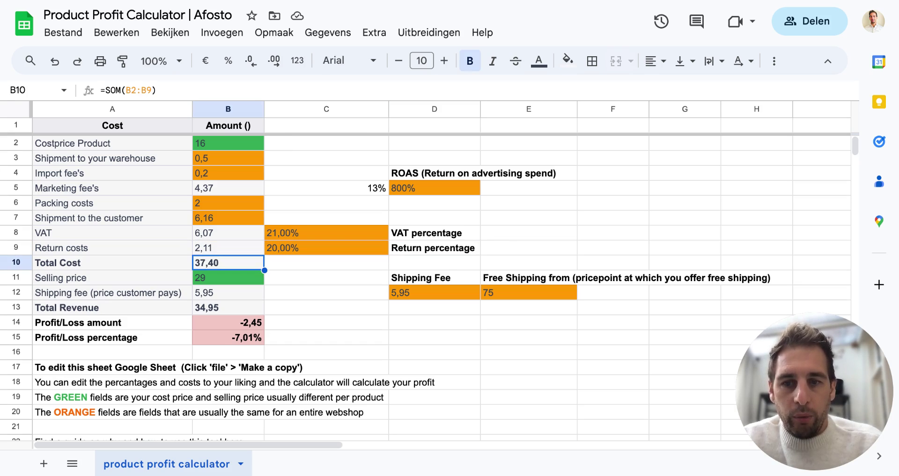
- Change the selling price in B11 to 40 and check the B12 shipping fee formula
{"action": "left_click", "coordinate": [228, 278]}
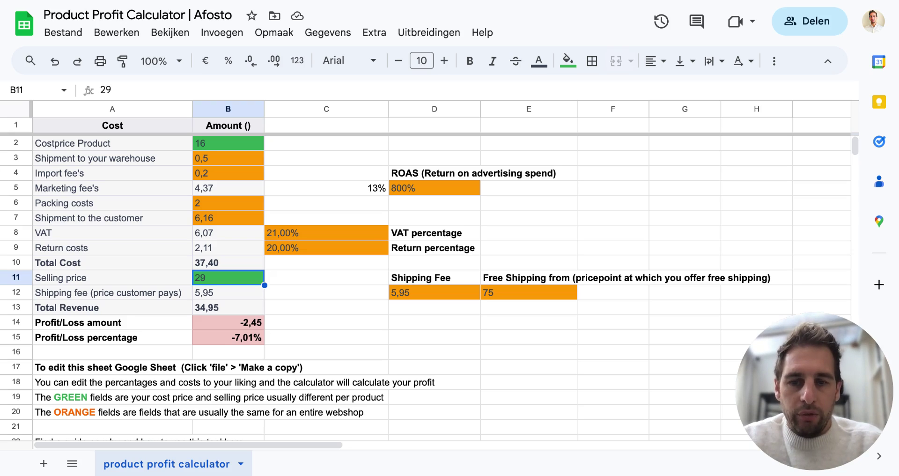
{"action": "type", "text": "40"}
{"action": "key", "text": "Tab"}
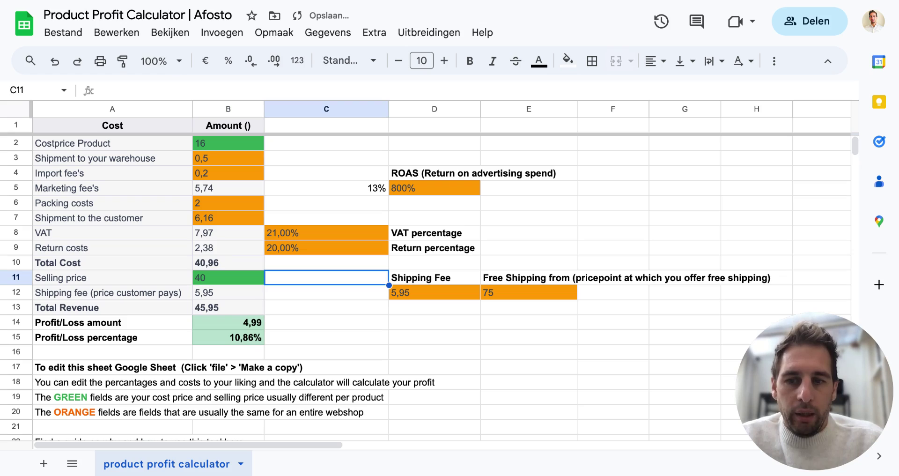
{"action": "left_click", "coordinate": [228, 277]}
{"action": "left_click", "coordinate": [228, 292]}
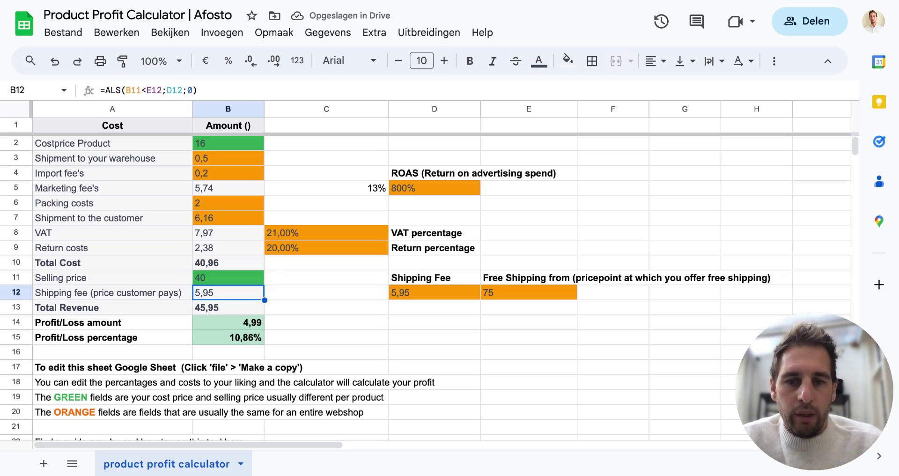
{"action": "key", "text": "Right"}
{"action": "key", "text": "Right"}
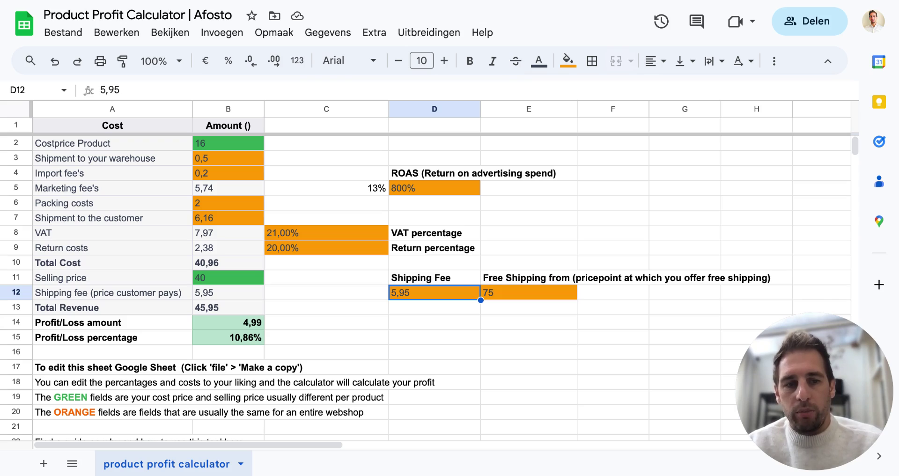
{"action": "key", "text": "Right"}
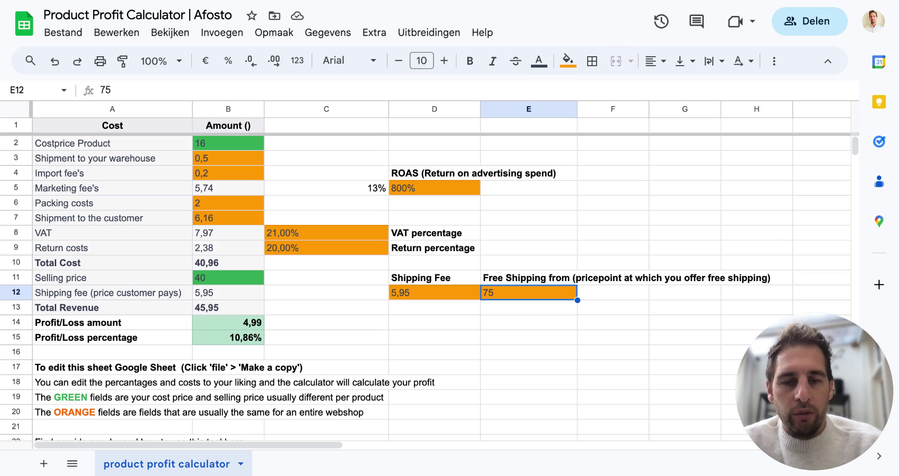
{"action": "key", "text": "Left"}
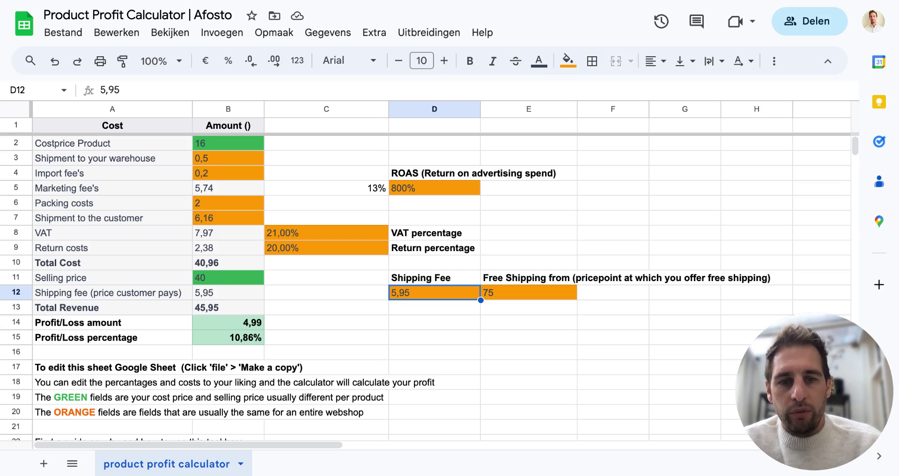
{"action": "key", "text": "Right"}
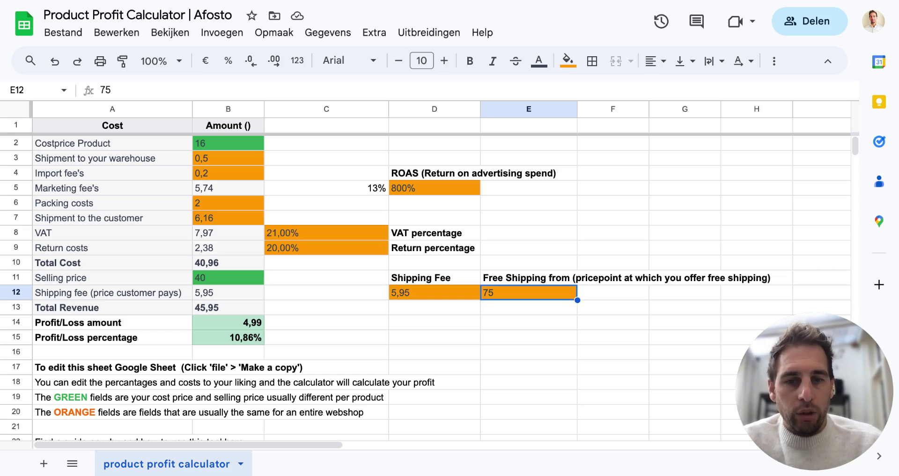
{"action": "key", "text": "Left"}
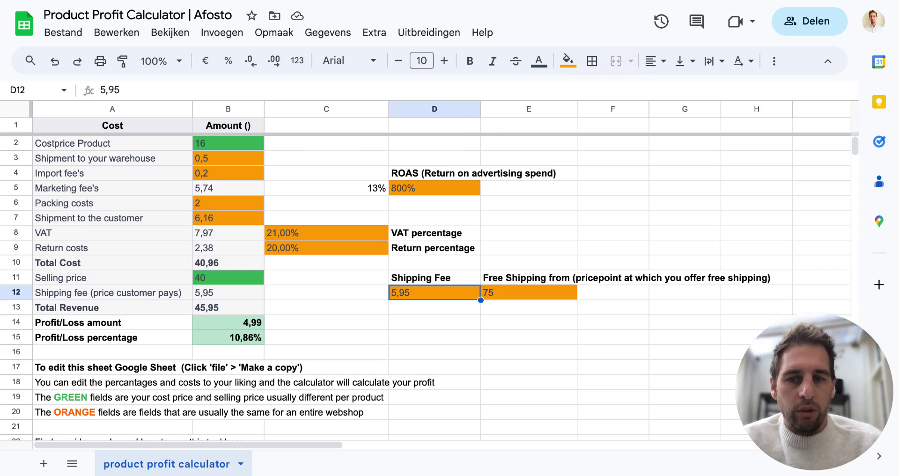
{"action": "key", "text": "Left"}
{"action": "key", "text": "Left"}
{"action": "key", "text": "Up"}
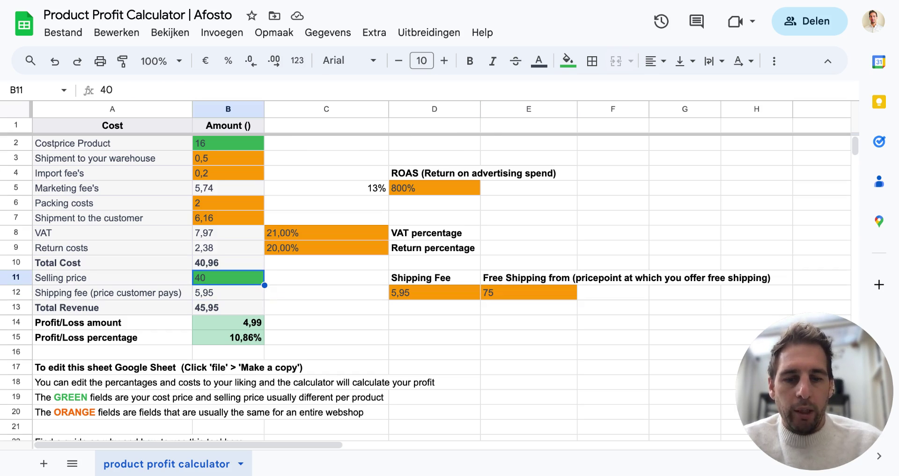
- Try a selling price of 76 and confirm the shipping fee in B12 drops to 0,00
{"action": "type", "text": "76"}
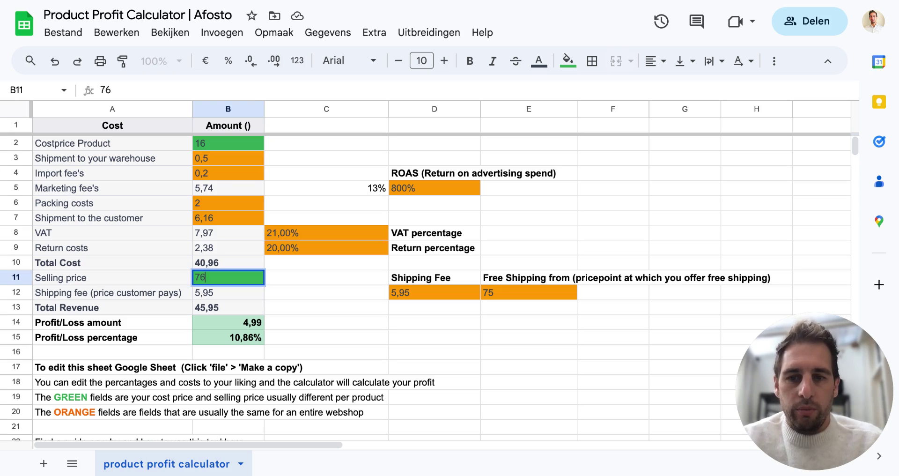
{"action": "key", "text": "Tab"}
{"action": "key", "text": "Left"}
{"action": "key", "text": "Down"}
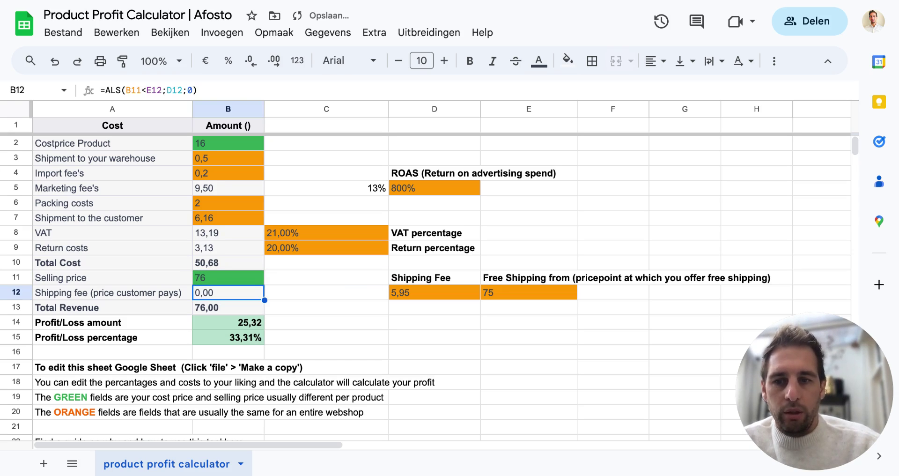
{"action": "key", "text": "Up"}
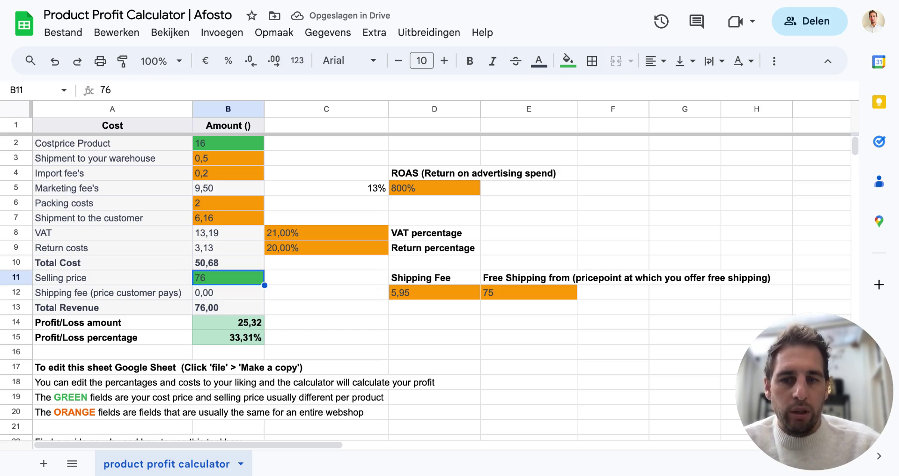
- Set the selling price to 74 and confirm the shipping fee is 5,95 again
{"action": "type", "text": "74"}
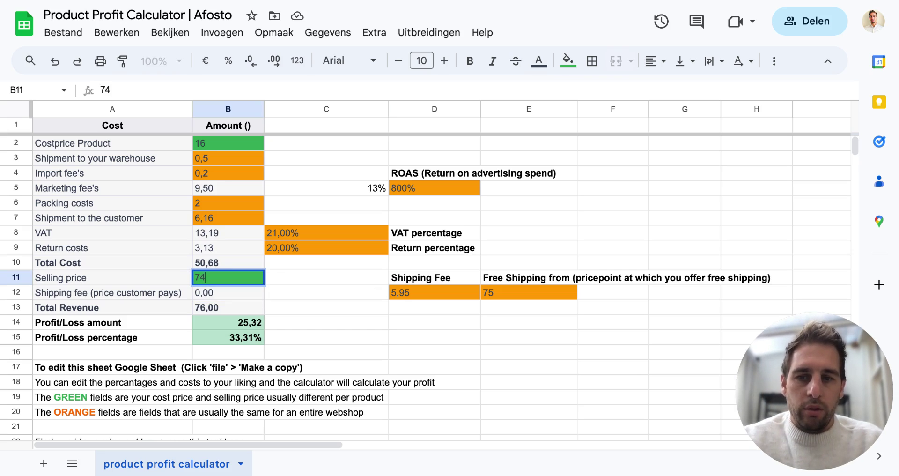
{"action": "key", "text": "Tab"}
{"action": "key", "text": "Left"}
{"action": "key", "text": "Down"}
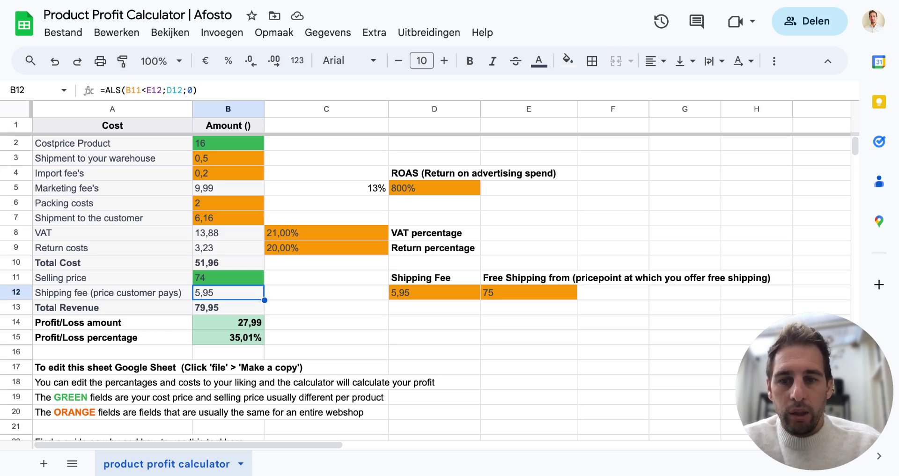
{"action": "left_click", "coordinate": [228, 307]}
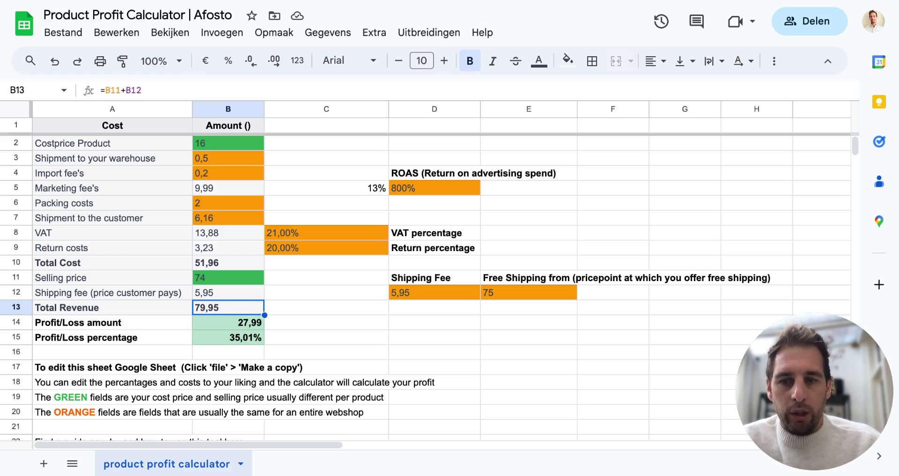
{"action": "left_click", "coordinate": [228, 322]}
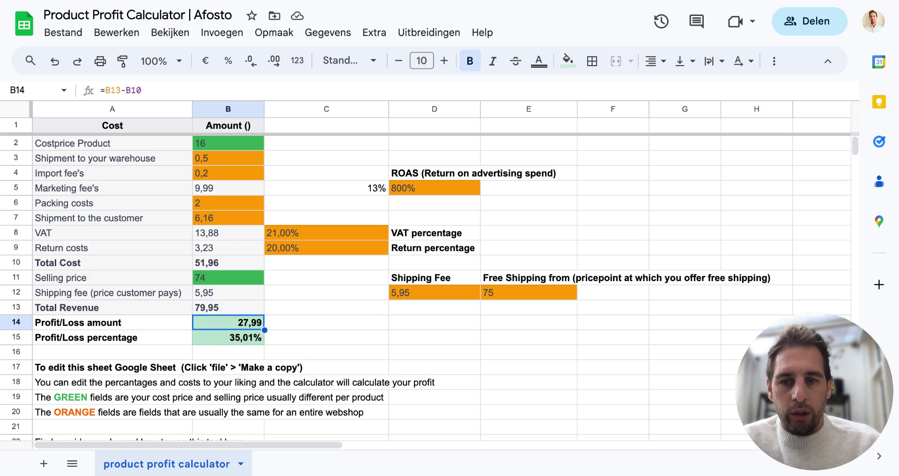
{"action": "left_click", "coordinate": [227, 337]}
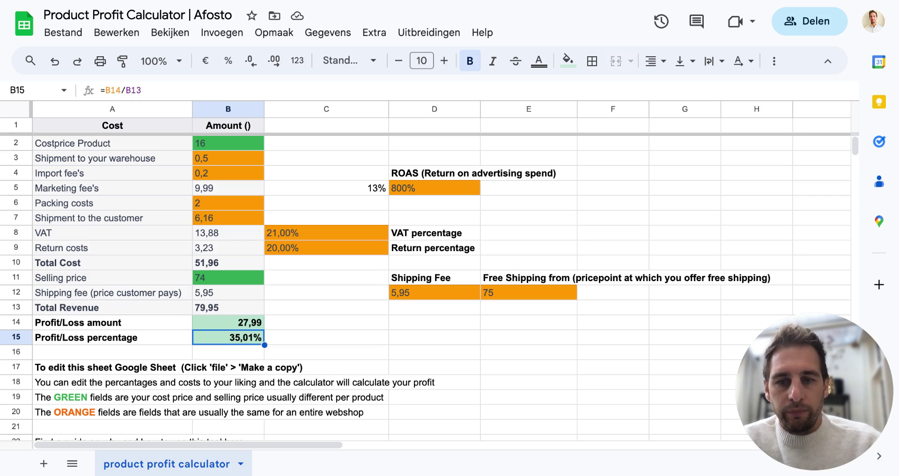
{"action": "scroll", "coordinate": [450, 182], "scroll_direction": "down", "scroll_amount": 3}
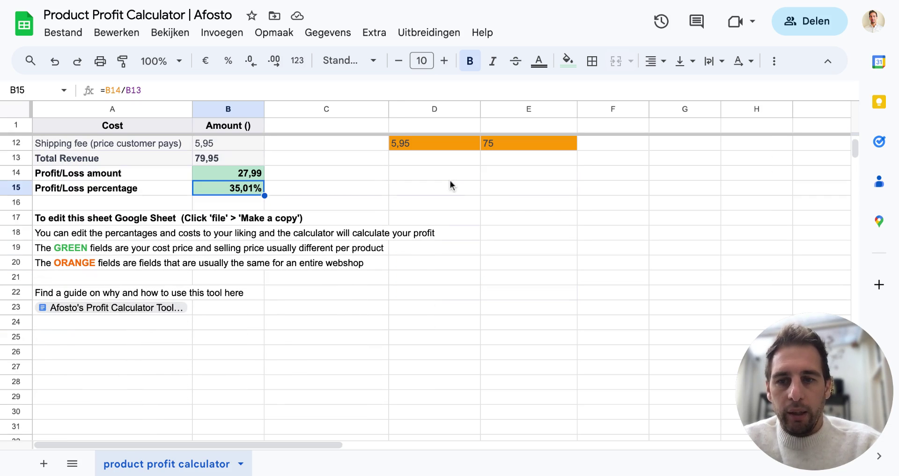
{"action": "scroll", "coordinate": [450, 181], "scroll_direction": "up", "scroll_amount": 1}
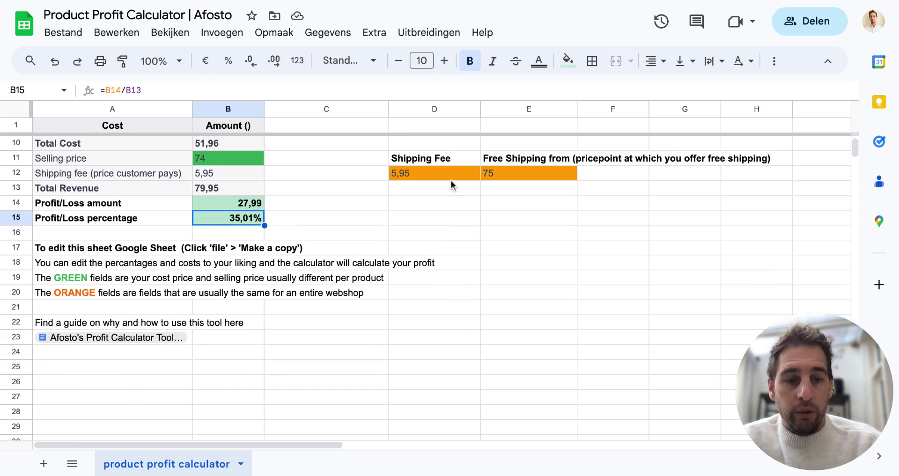
{"action": "scroll", "coordinate": [451, 181], "scroll_direction": "up", "scroll_amount": 3}
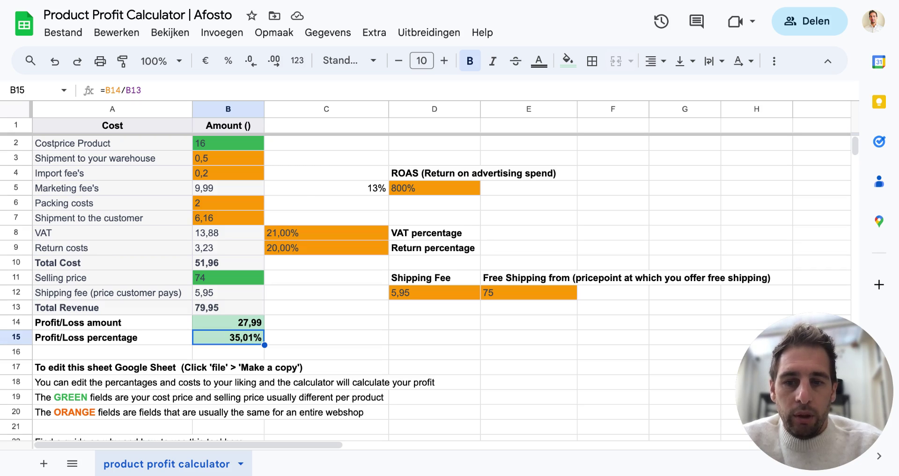
{"action": "scroll", "coordinate": [299, 188], "scroll_direction": "down", "scroll_amount": 3}
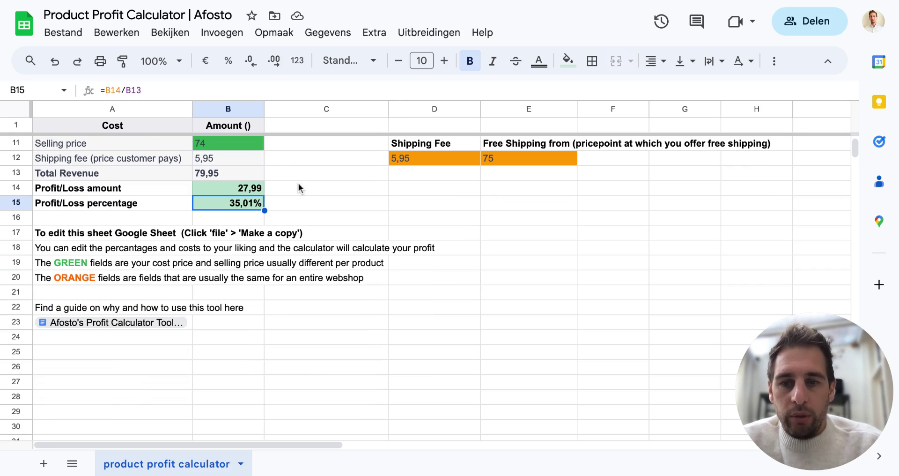
{"action": "left_click", "coordinate": [88, 324]}
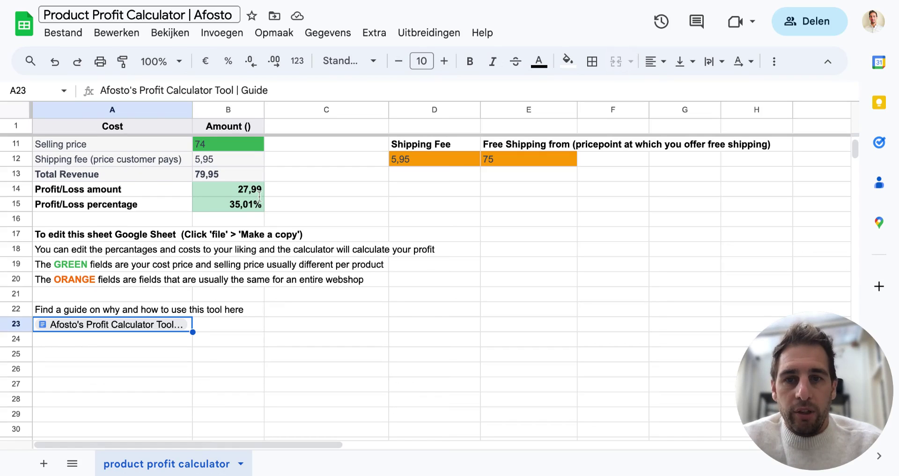
{"action": "scroll", "coordinate": [234, 281], "scroll_direction": "up", "scroll_amount": 1}
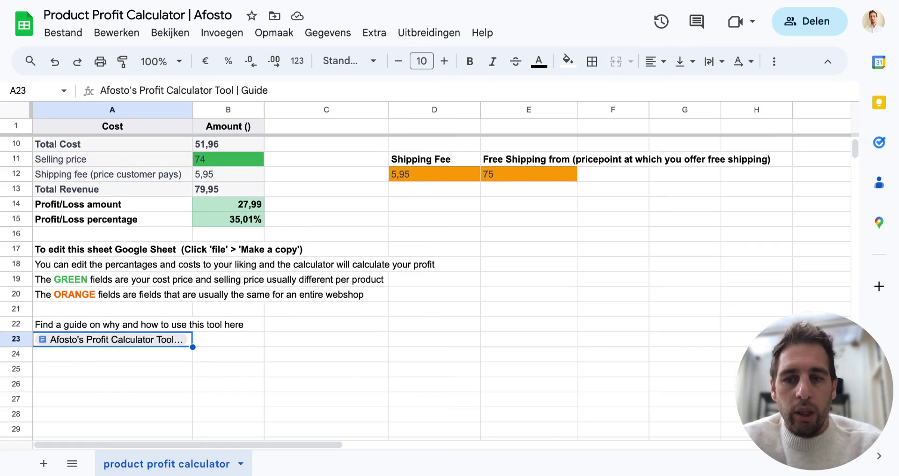
{"action": "scroll", "coordinate": [386, 276], "scroll_direction": "up", "scroll_amount": 1}
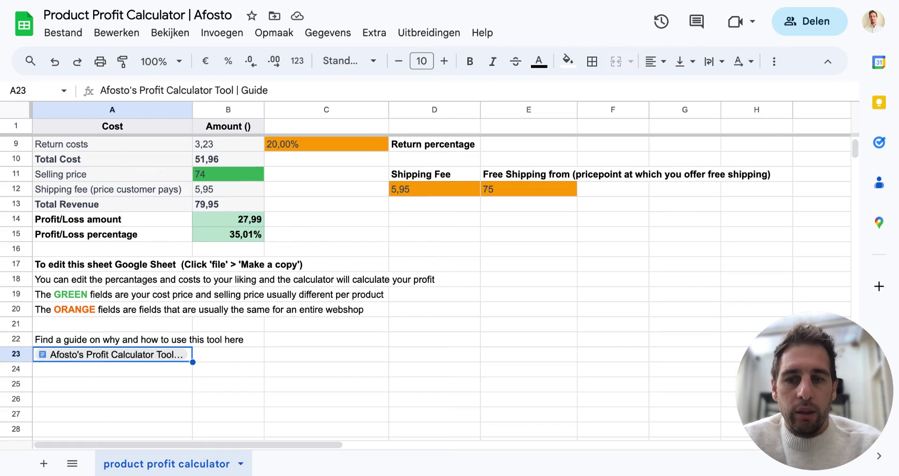
{"action": "scroll", "coordinate": [432, 288], "scroll_direction": "up", "scroll_amount": 5}
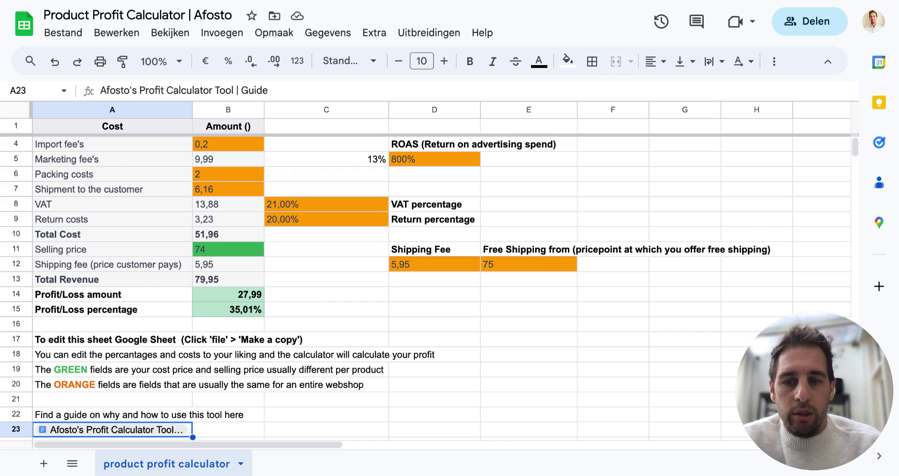
{"action": "scroll", "coordinate": [432, 288], "scroll_direction": "down", "scroll_amount": 1}
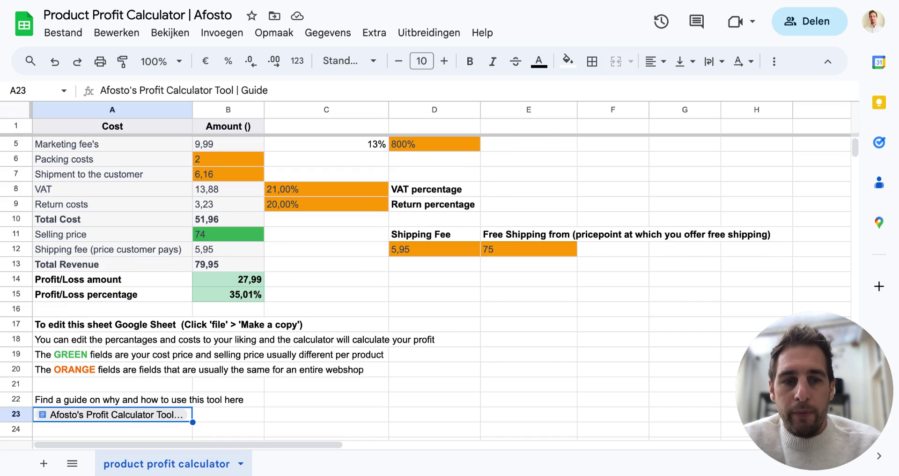